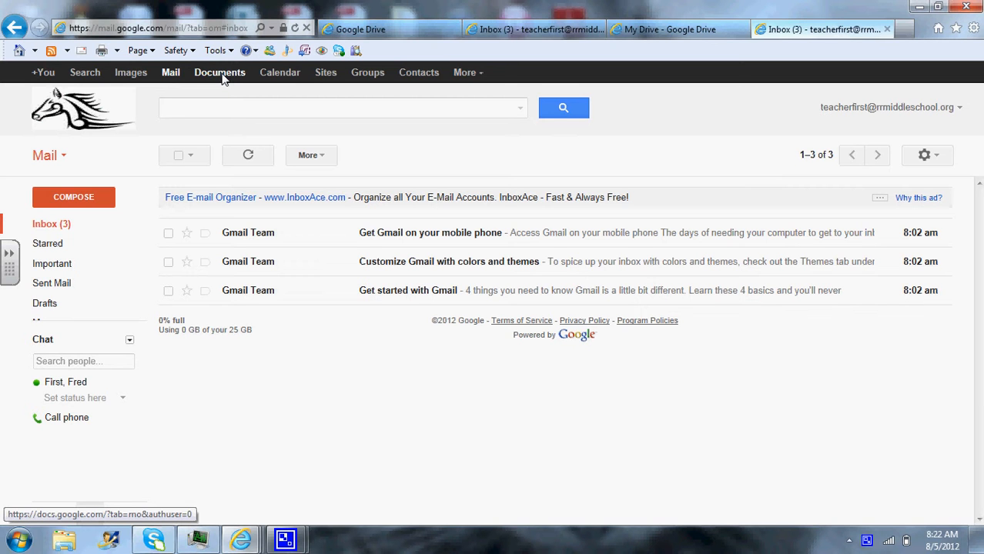
# Switch from the mailbox to Google Drive and create a folder named Block 1 in My Drive.
pyautogui.click(221, 77)
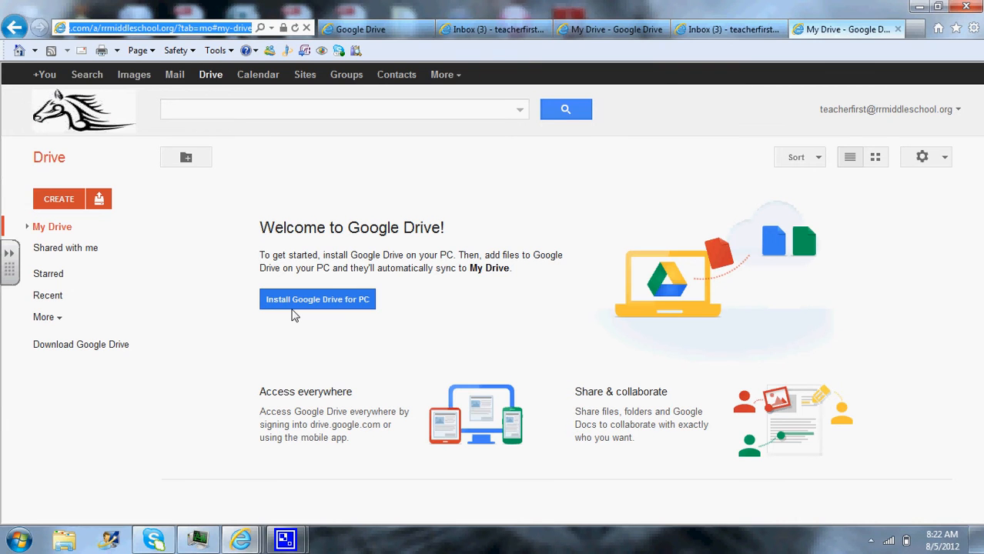
pyautogui.moveTo(978, 539)
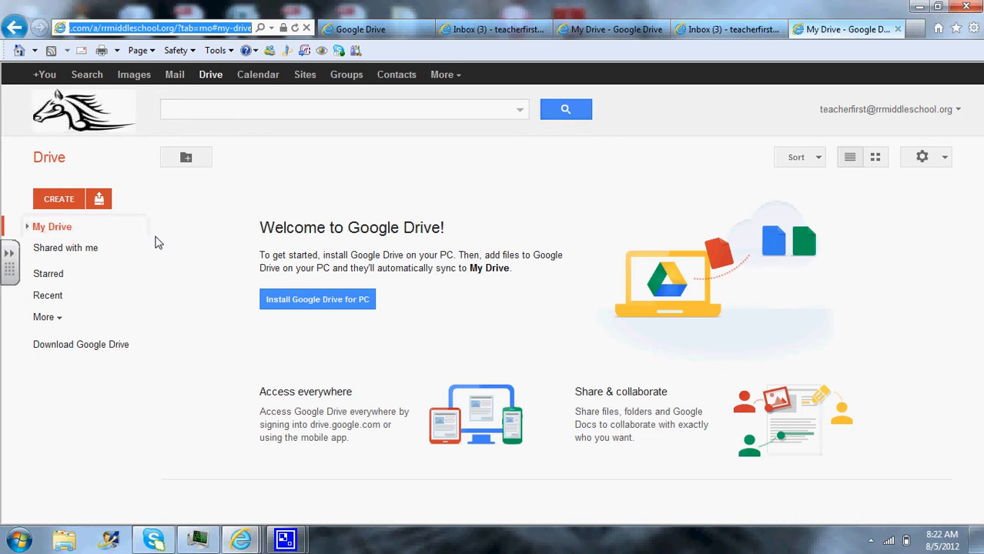
pyautogui.click(65, 203)
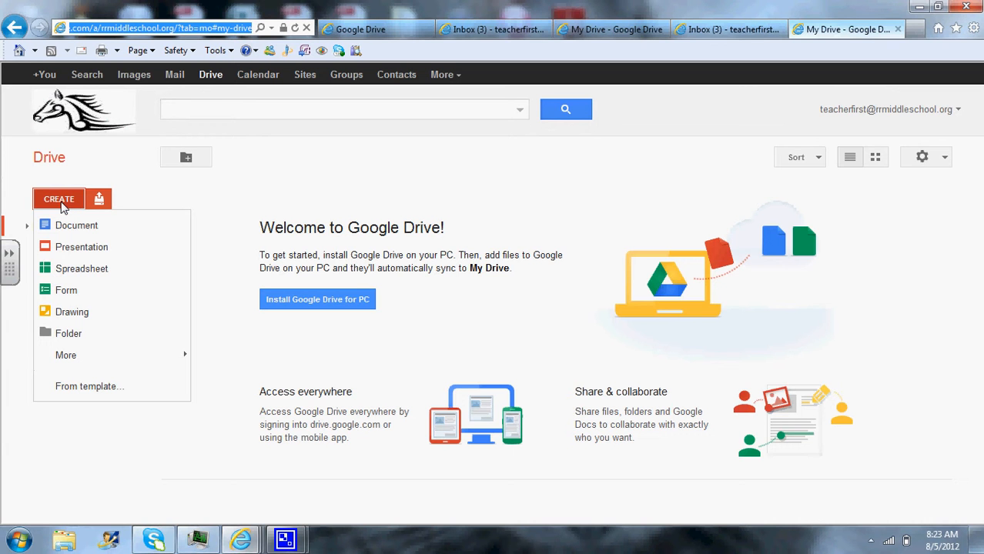
pyautogui.click(68, 334)
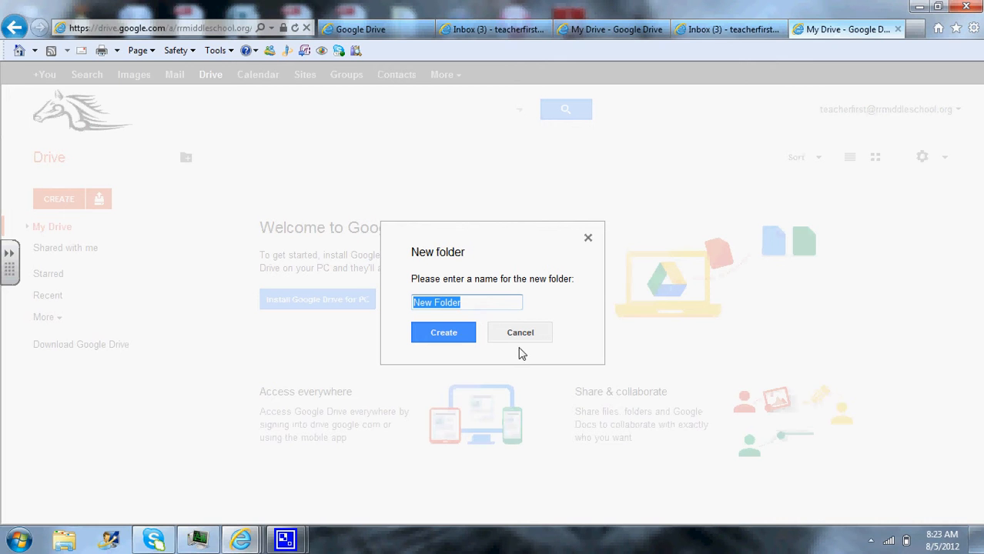
pyautogui.write('Bloc')
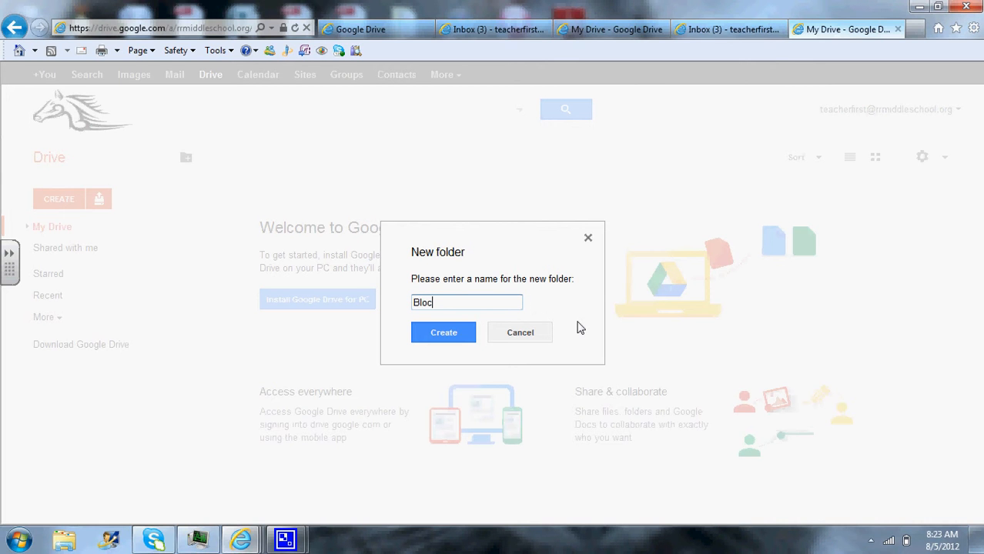
pyautogui.write('k')
pyautogui.press('BackSpace')
pyautogui.write('k 1')
pyautogui.click(442, 338)
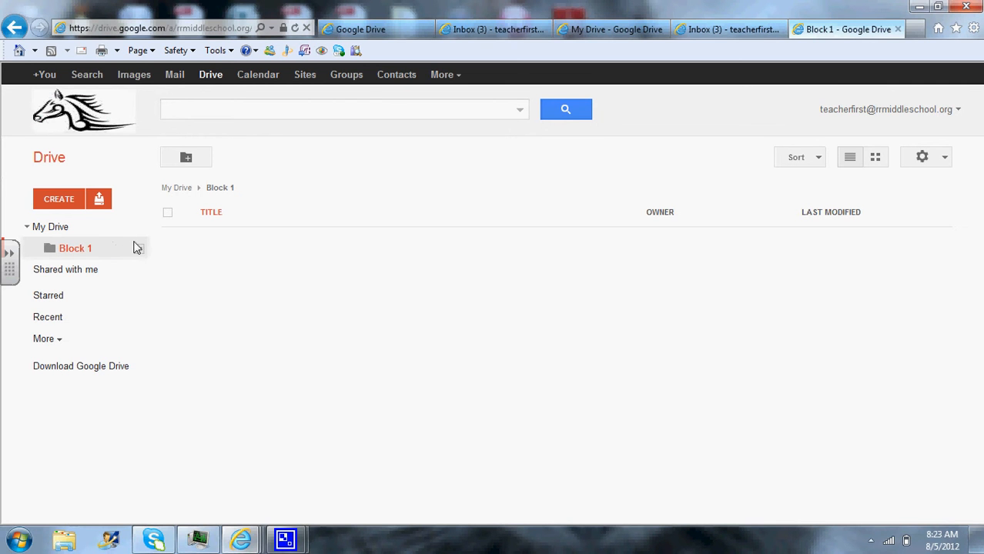
# Create a folder named Block 2 inside the Block 1 folder.
pyautogui.click(61, 201)
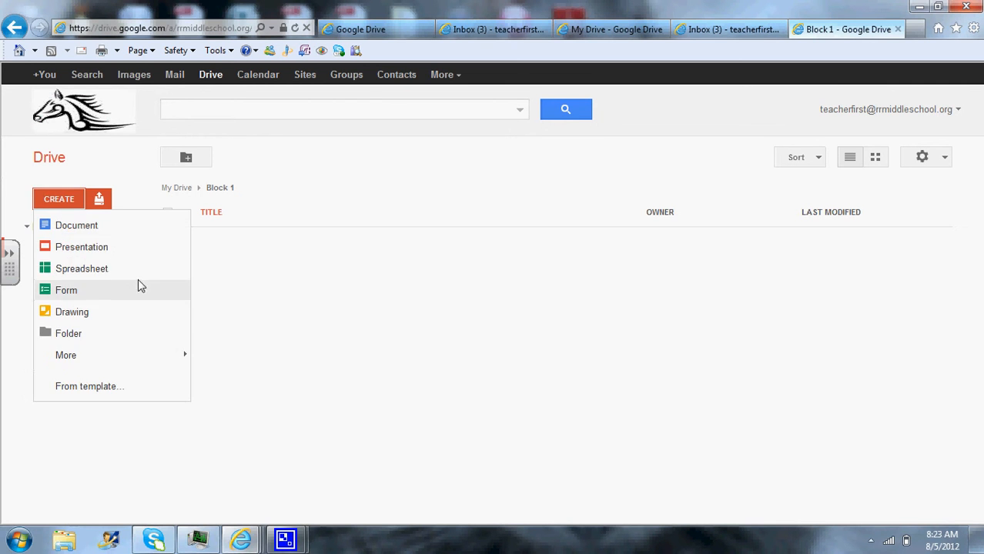
pyautogui.click(112, 339)
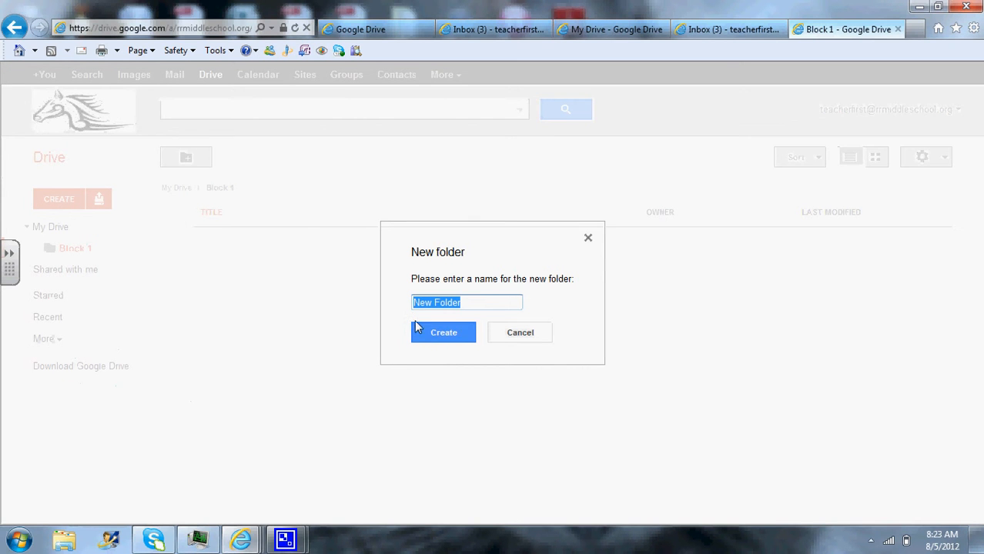
pyautogui.write('B')
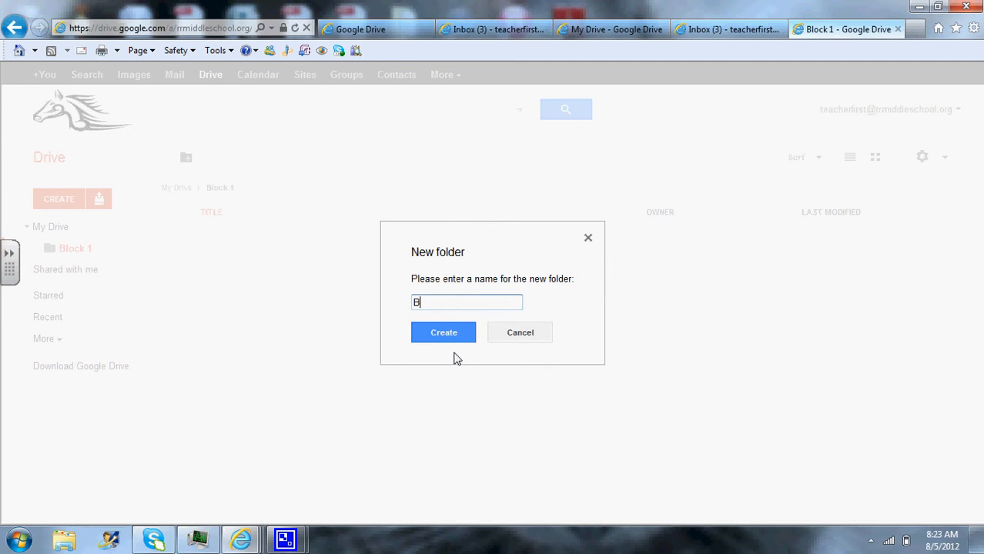
pyautogui.write('lock 2')
pyautogui.click(455, 336)
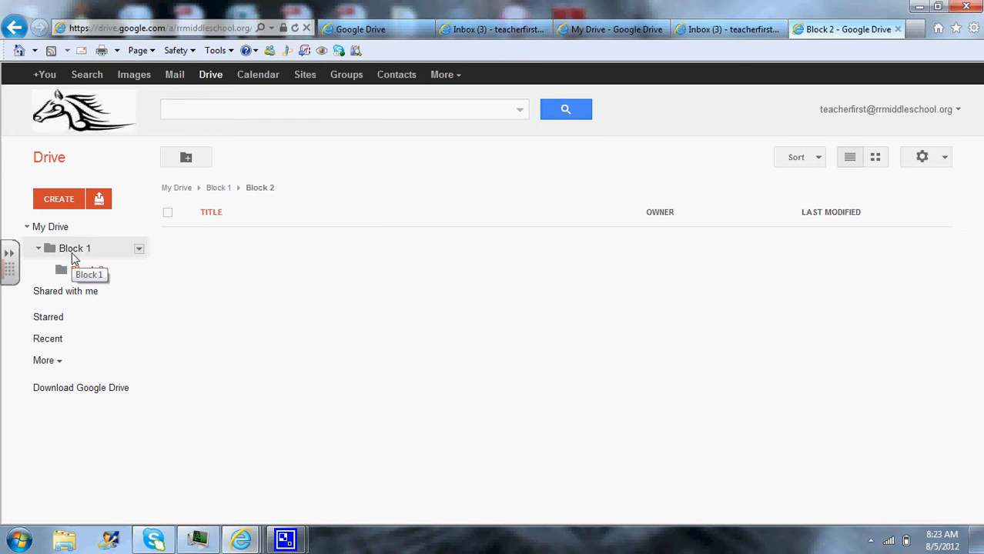
# Remove the misplaced Block 2 folder from inside Block 1.
pyautogui.rightClick(83, 274)
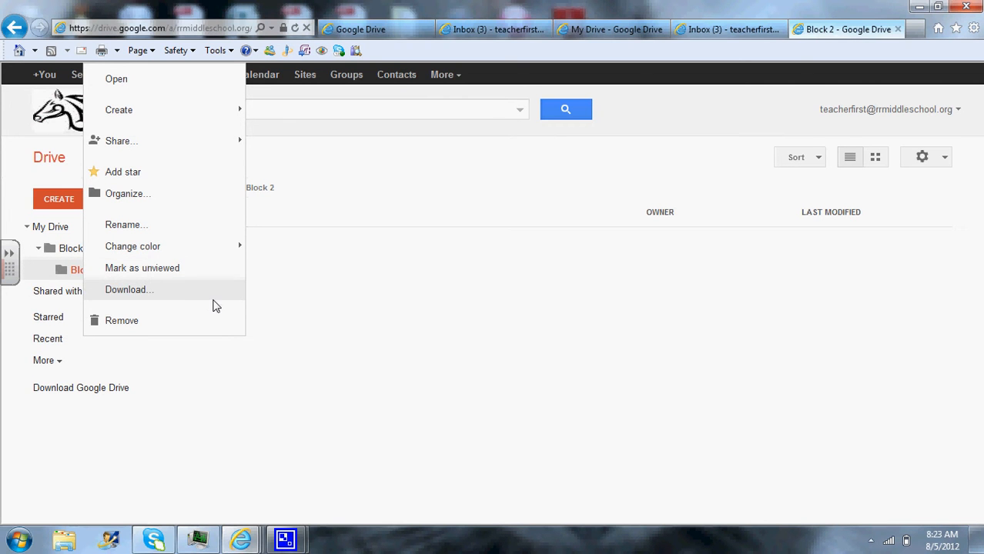
pyautogui.click(171, 320)
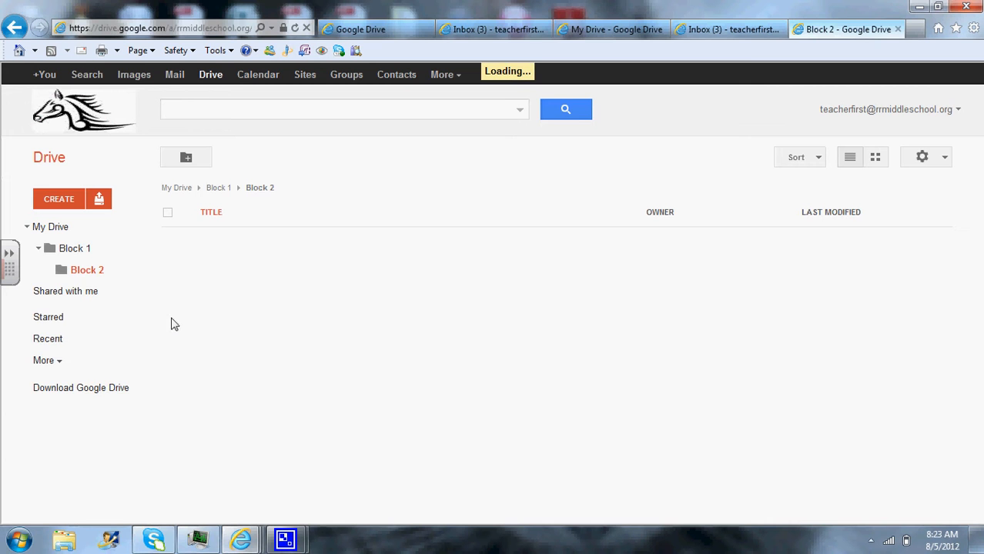
# Create a folder named Block 2 directly in My Drive, at the same level as Block 1.
pyautogui.click(61, 231)
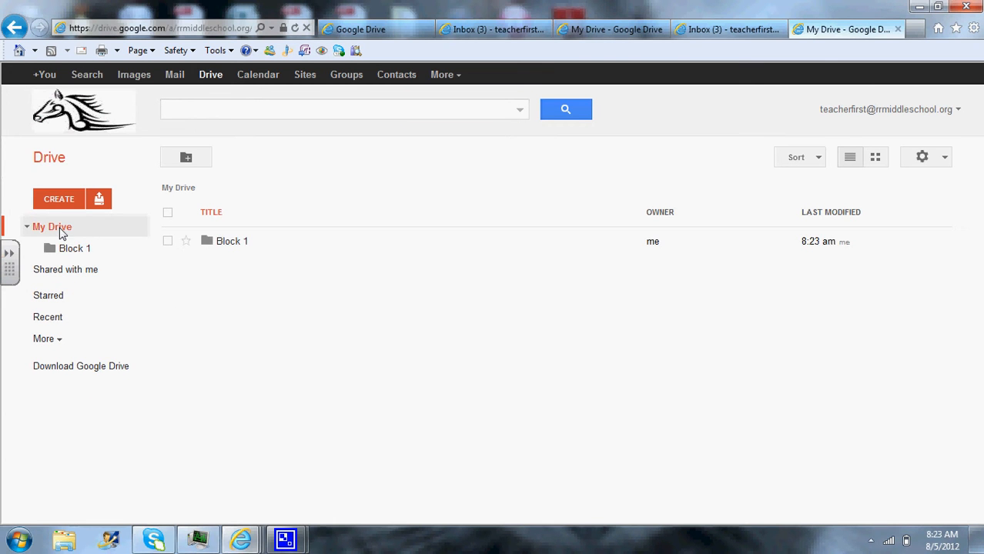
pyautogui.click(61, 204)
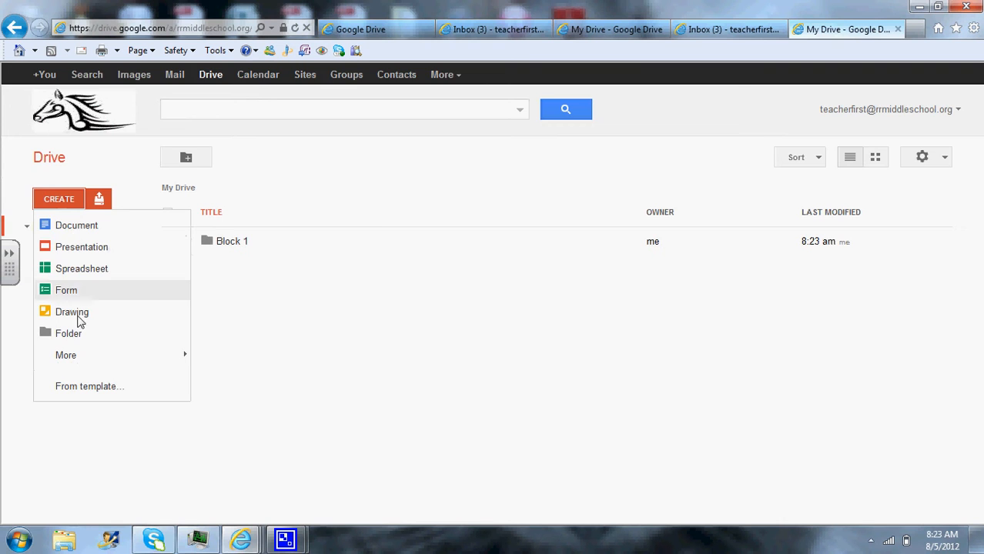
pyautogui.click(76, 335)
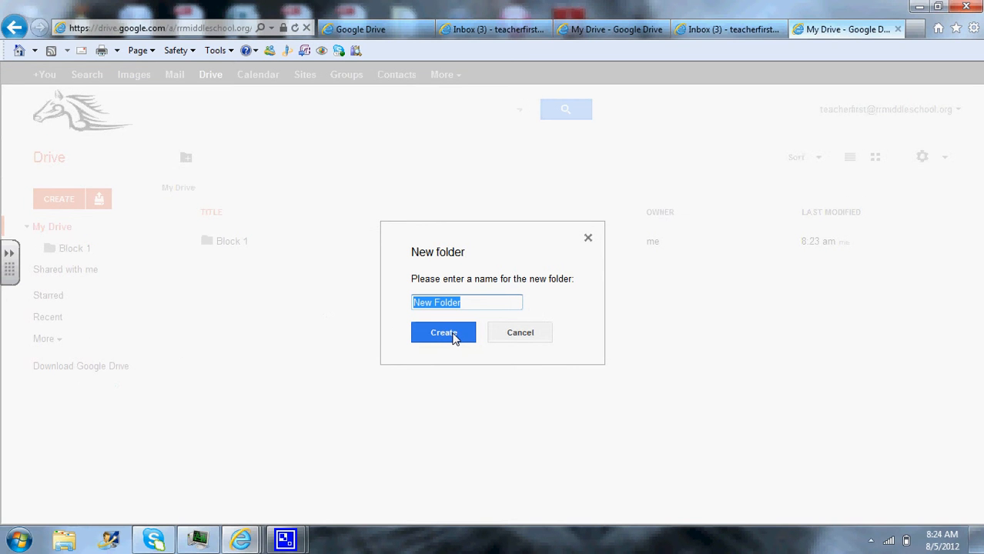
pyautogui.write('Blo')
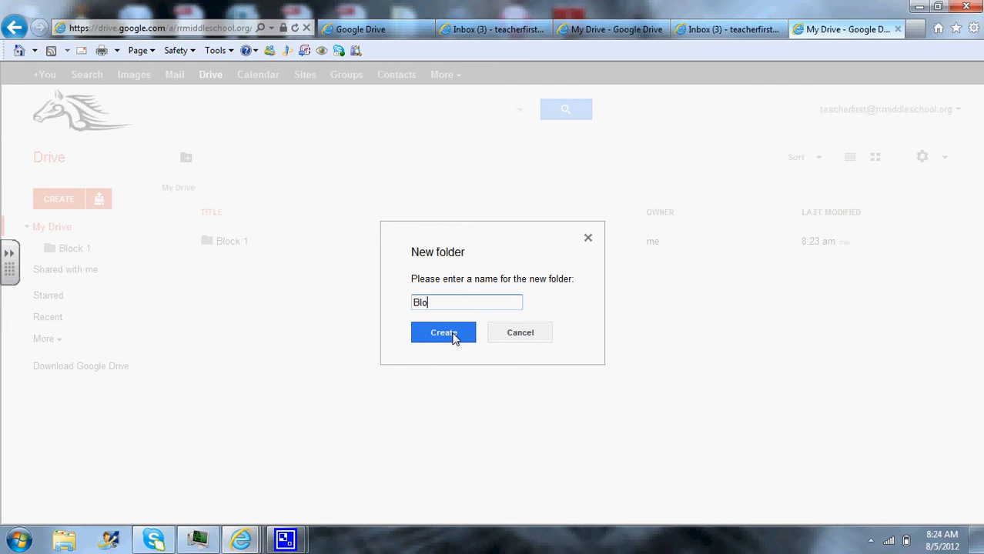
pyautogui.write('ck 2')
pyautogui.click(452, 334)
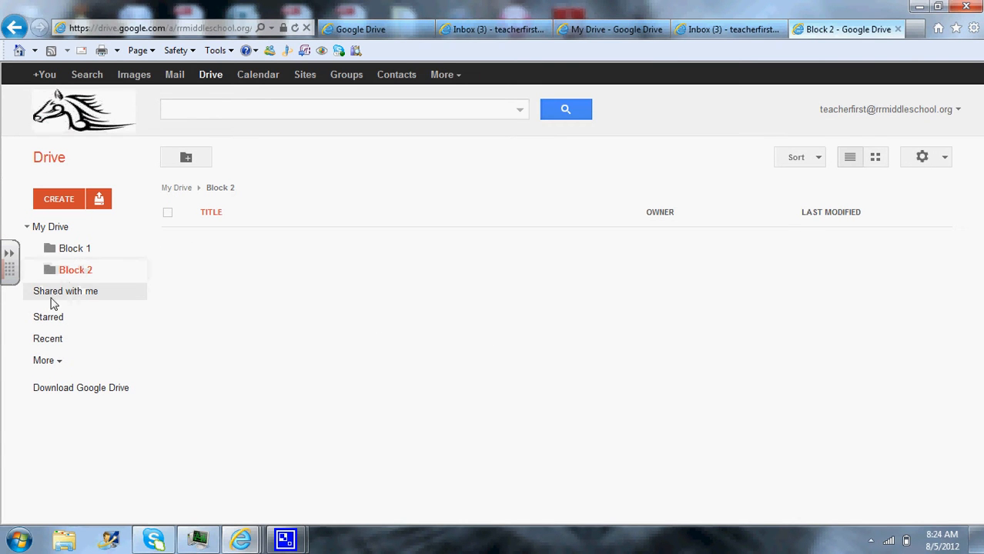
# Return to My Drive and create a folder named Block 3 there.
pyautogui.click(59, 228)
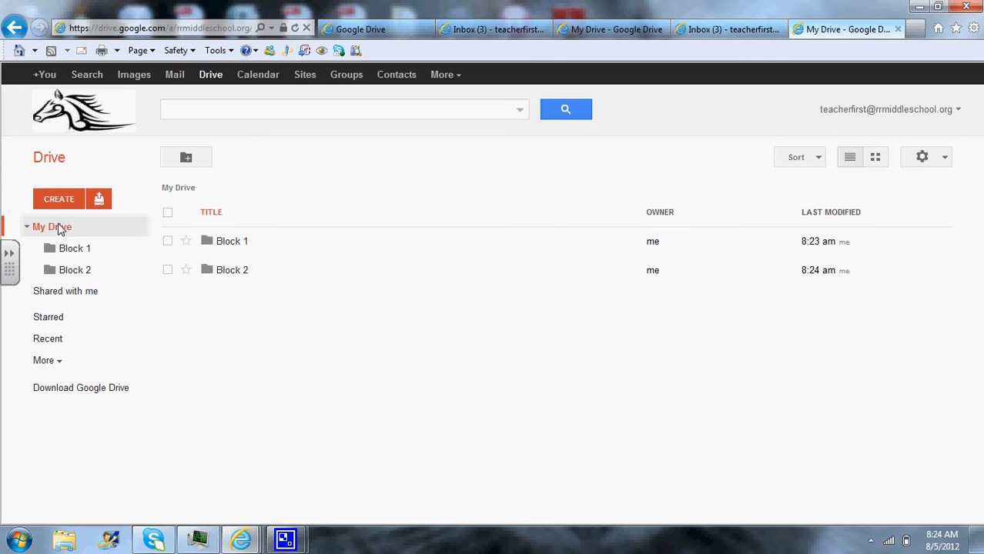
pyautogui.click(55, 204)
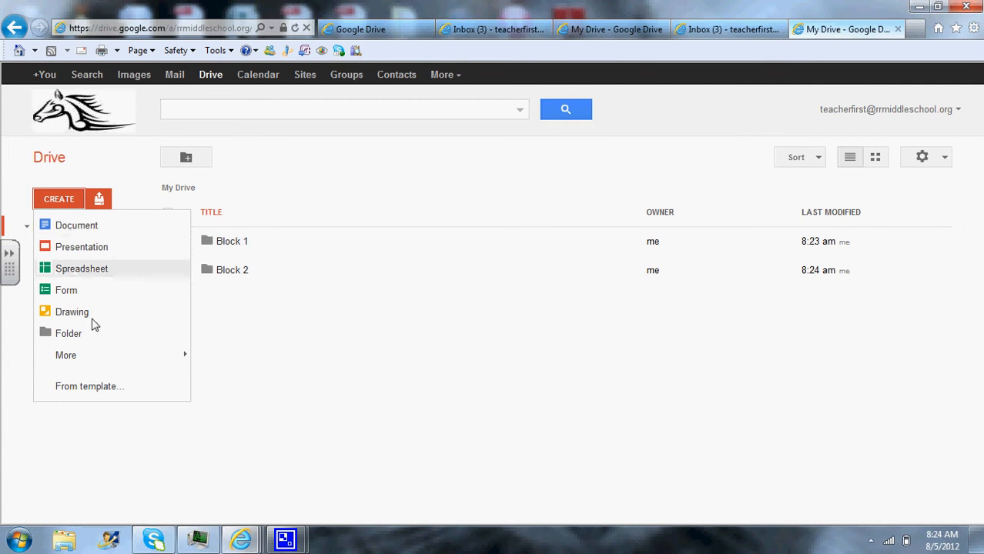
pyautogui.click(70, 334)
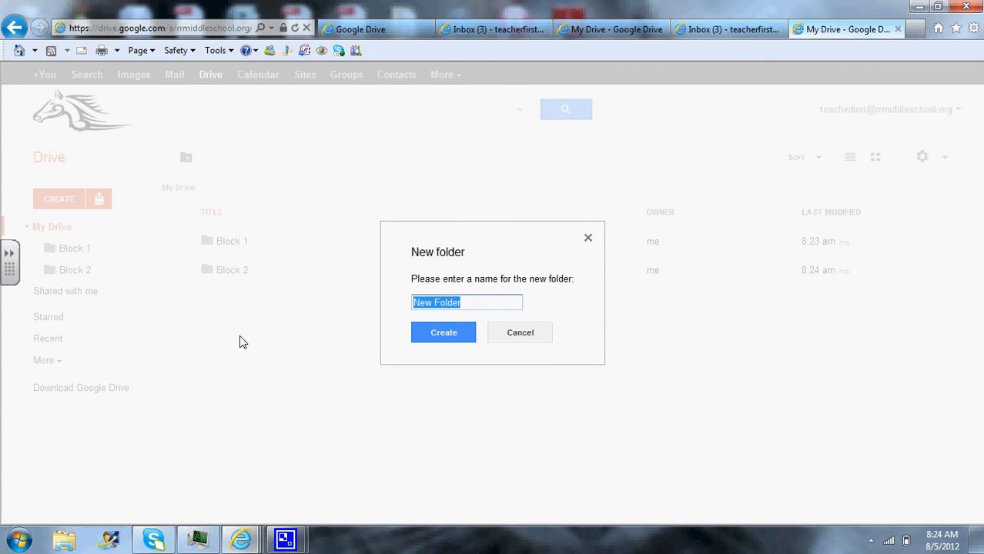
pyautogui.write('Block ')
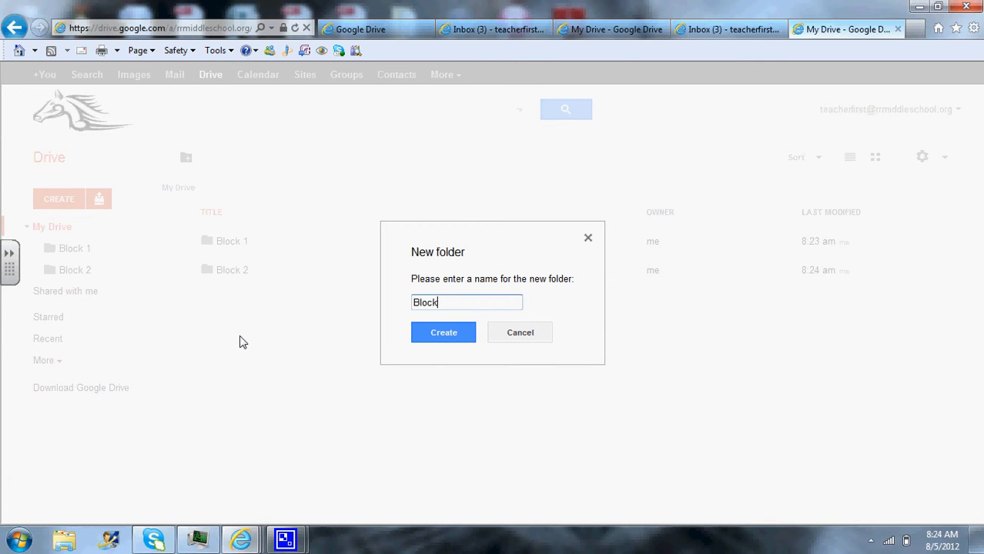
pyautogui.write('3')
pyautogui.click(440, 337)
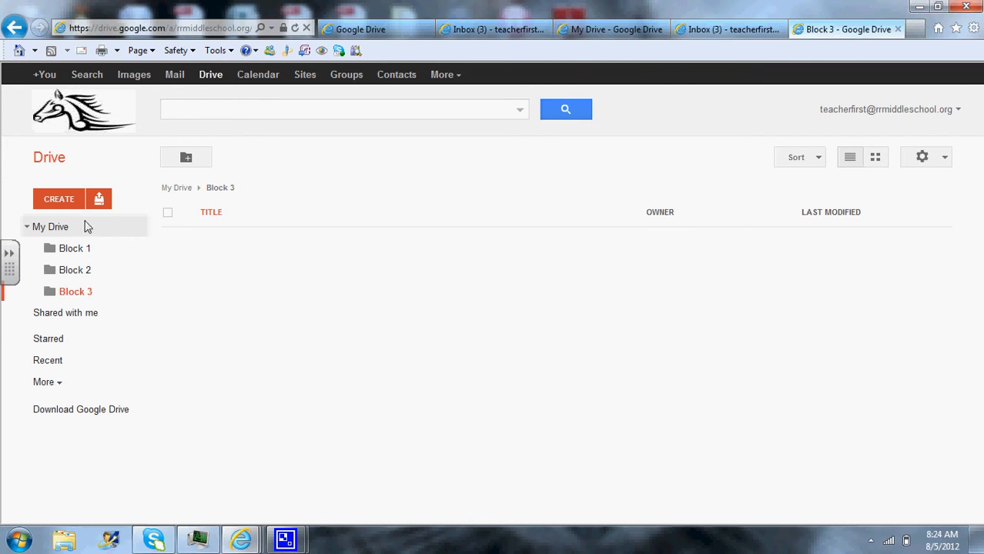
pyautogui.click(56, 200)
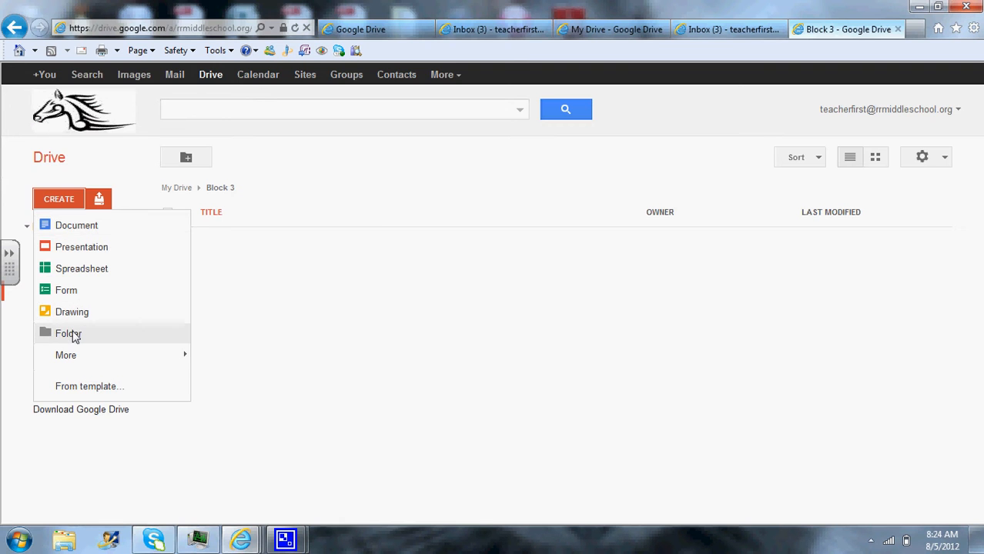
pyautogui.click(74, 336)
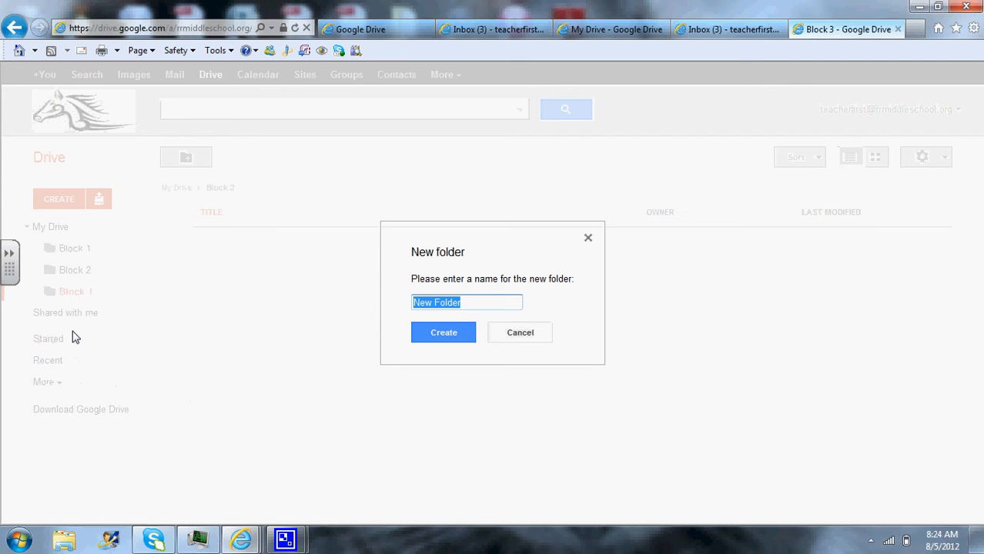
pyautogui.click(520, 336)
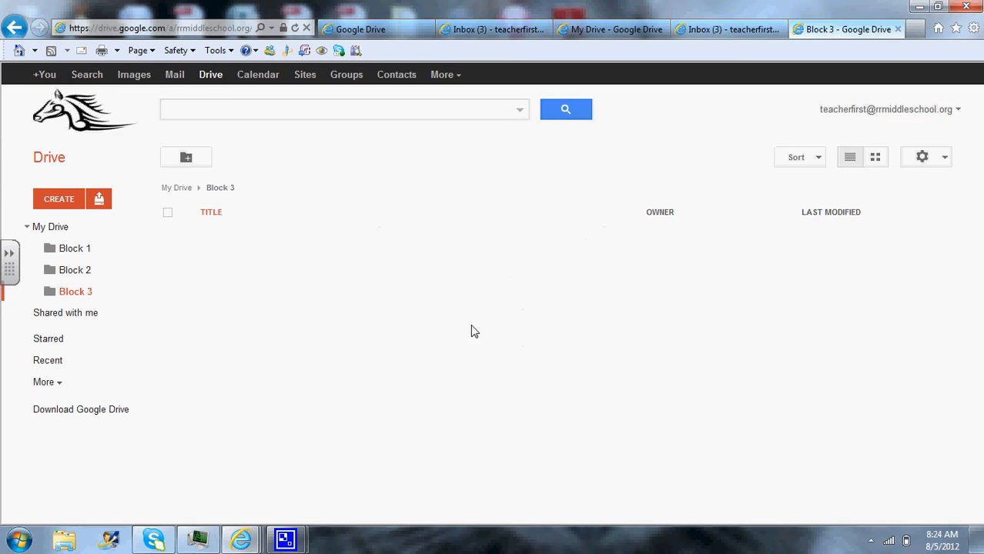
# Create a folder named Bad Title directly in My Drive.
pyautogui.click(68, 228)
pyautogui.click(66, 201)
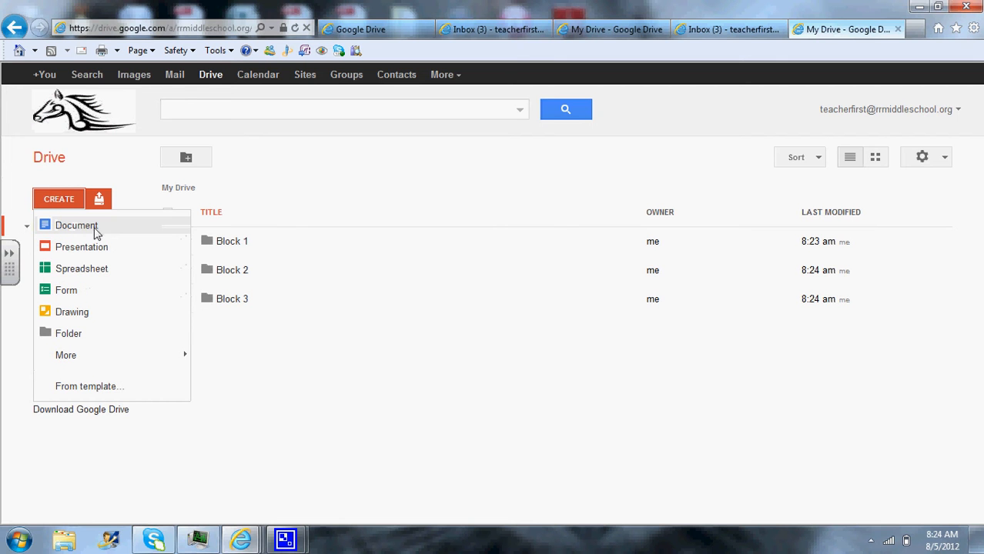
pyautogui.click(71, 335)
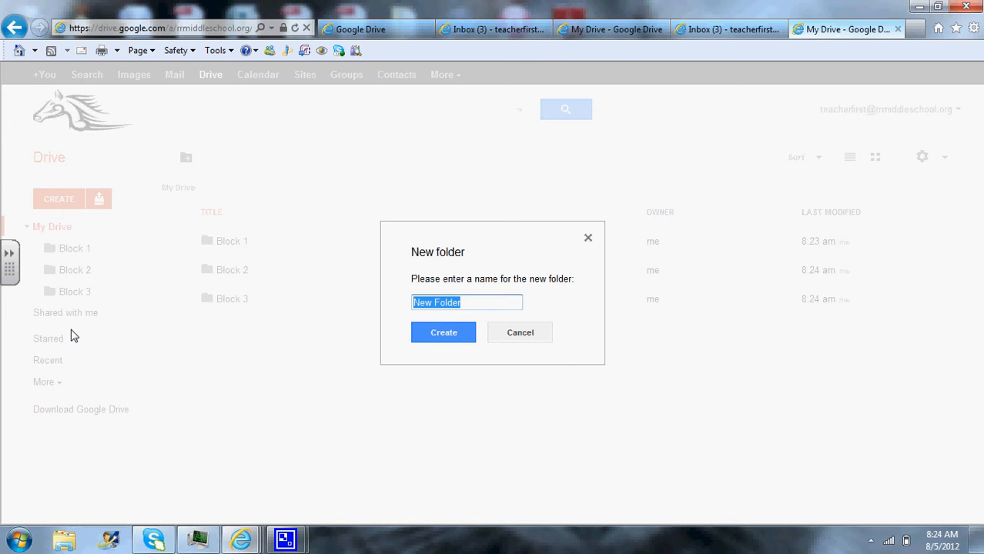
pyautogui.write('Bad ')
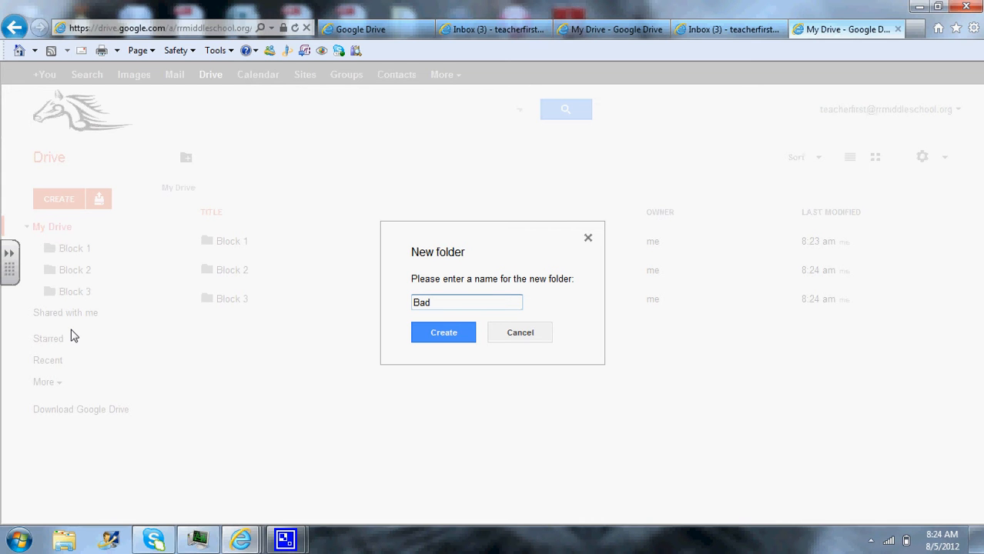
pyautogui.write('Title')
pyautogui.click(433, 336)
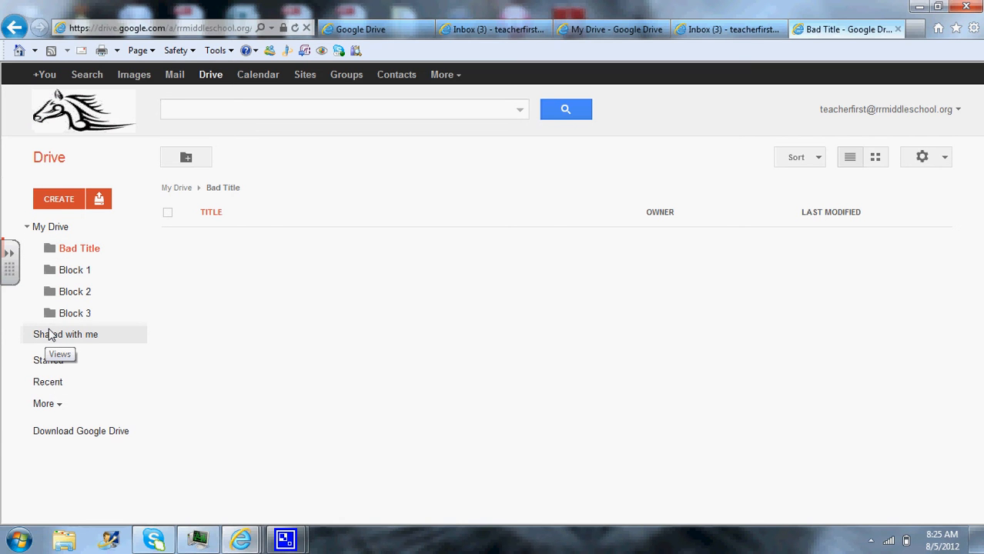
# Create a subfolder named Block 1 First Doc inside Block 1, copying its name for reuse.
pyautogui.click(85, 273)
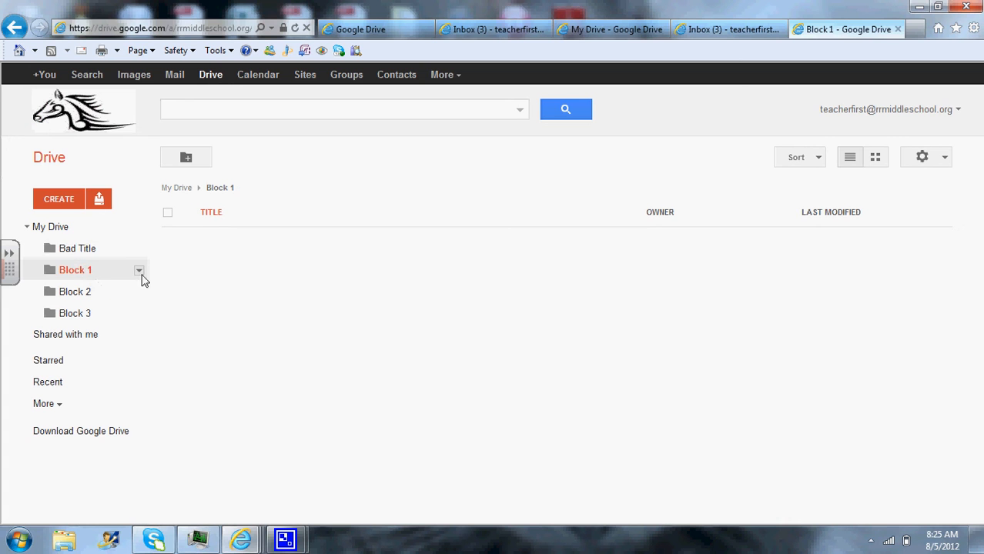
pyautogui.click(67, 205)
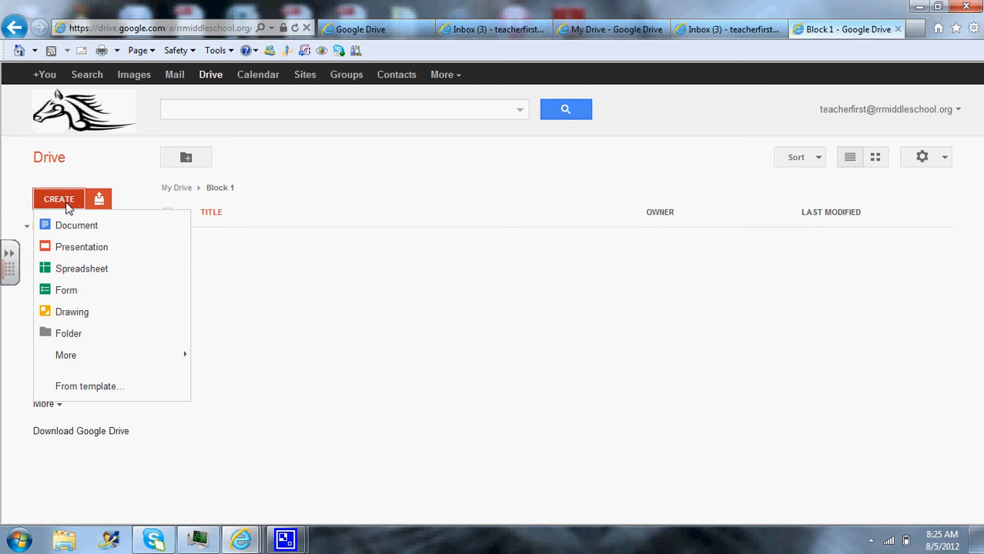
pyautogui.click(81, 336)
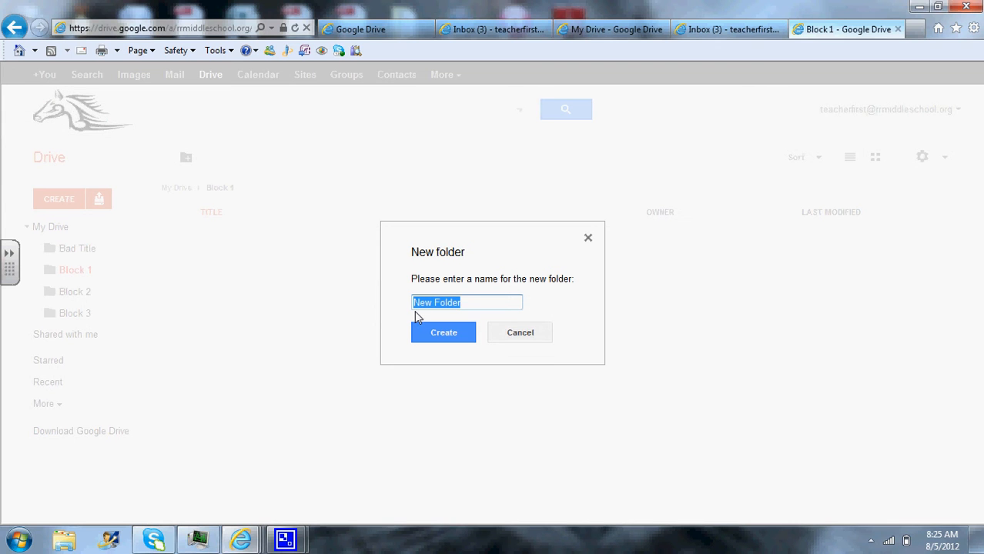
pyautogui.write('Block 1 First Doc')
pyautogui.moveTo(497, 304); pyautogui.dragTo(408, 310)
pyautogui.hotkey('ctrl', 'c')
pyautogui.click(418, 333)
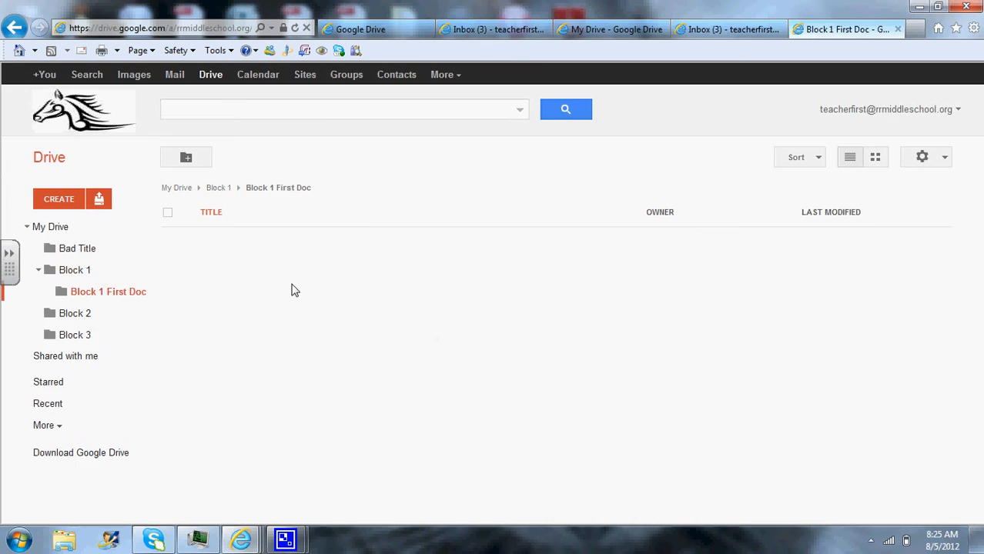
# Create a subfolder inside Block 2, reusing the copied name with the number changed so it reads Block 2 First Doc.
pyautogui.click(78, 318)
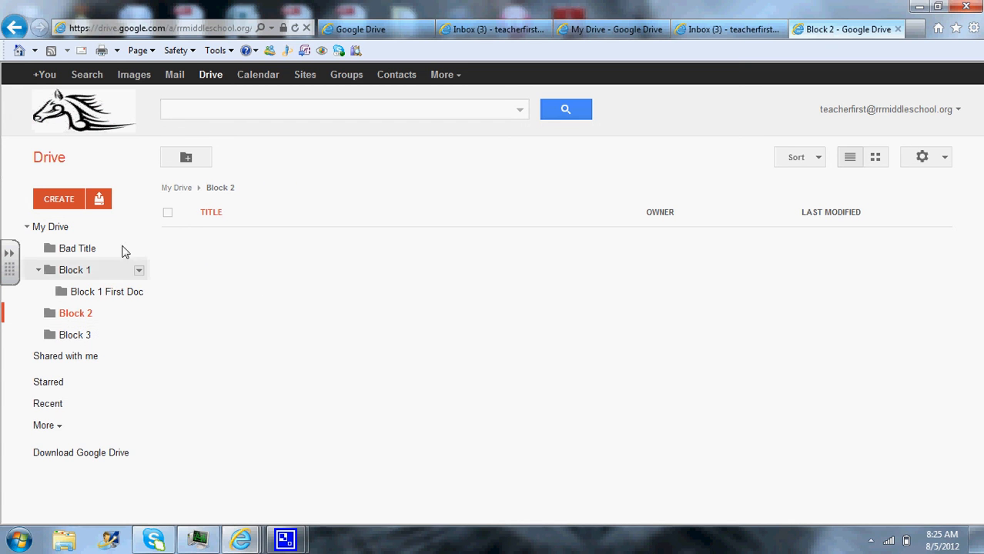
pyautogui.click(58, 199)
pyautogui.click(66, 334)
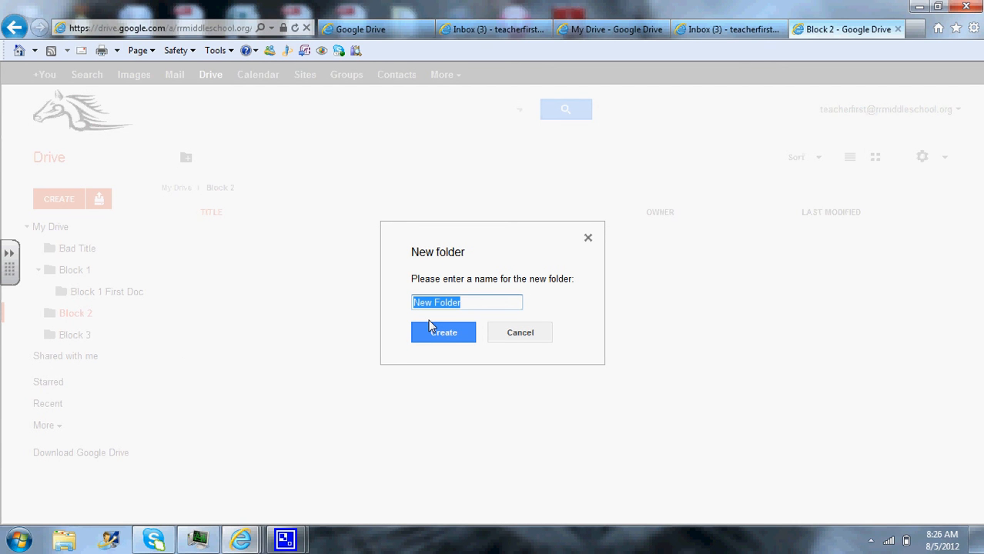
pyautogui.hotkey('ctrl', 'v')
pyautogui.press('Left')
pyautogui.press('Left')
pyautogui.press('Left')
pyautogui.press('Left')
pyautogui.press('Left')
pyautogui.press('Left')
pyautogui.press('Left')
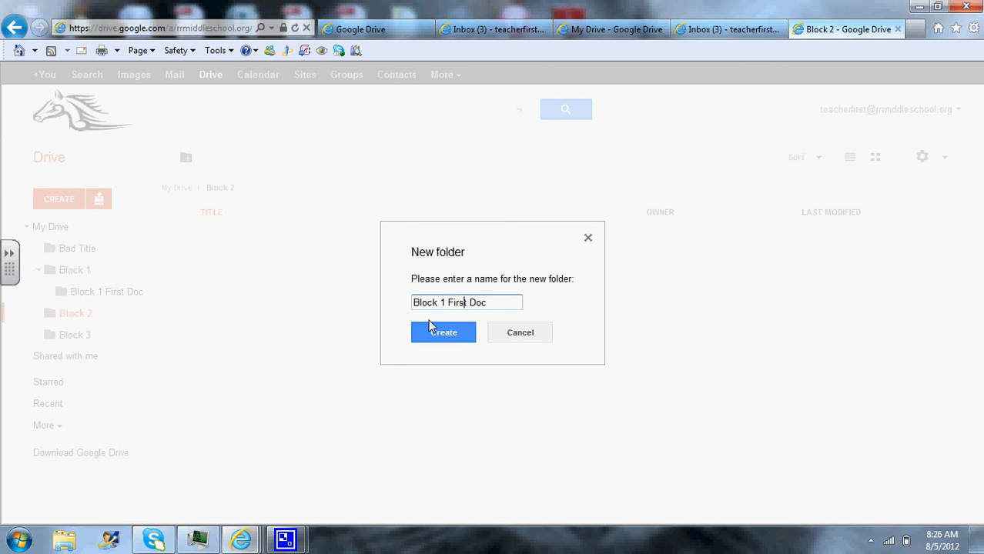
pyautogui.press('BackSpace')
pyautogui.write('2')
pyautogui.click(438, 332)
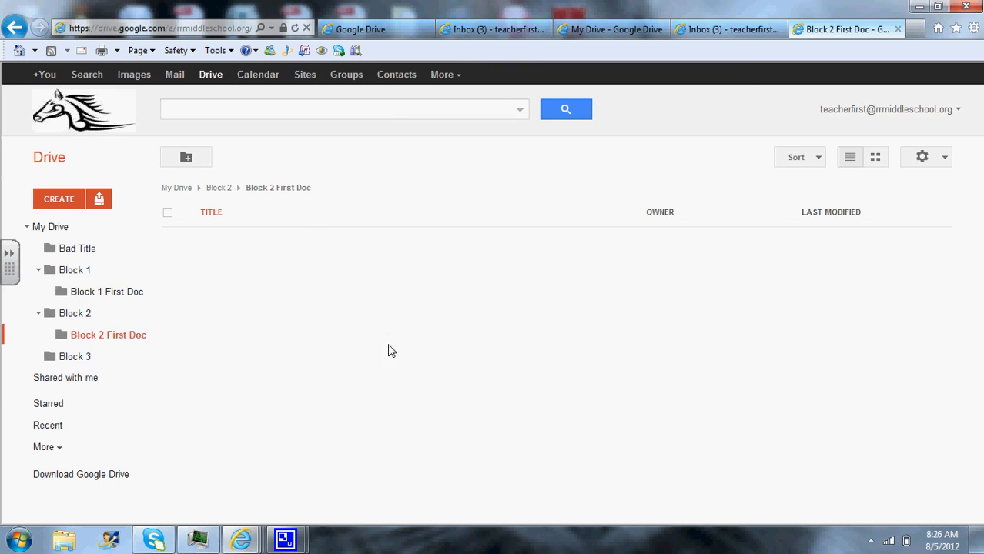
# Create a subfolder inside Block 3, reusing the copied name with the number changed so it reads Block 3 First Doc.
pyautogui.click(73, 359)
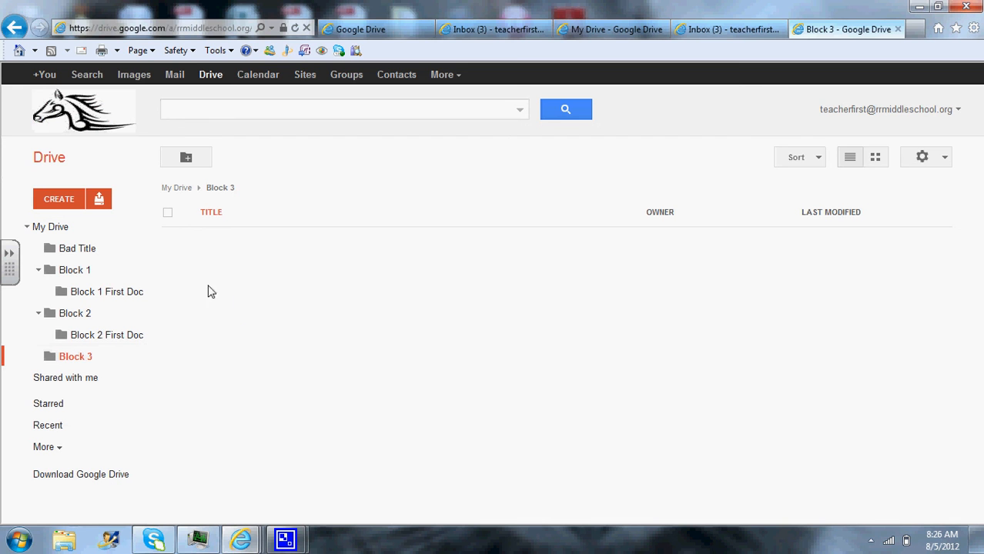
pyautogui.click(74, 206)
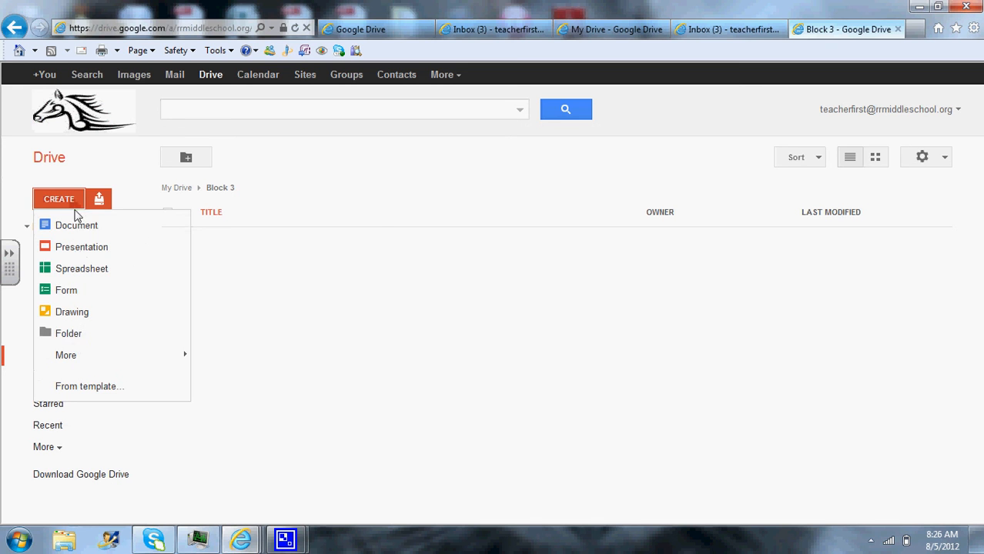
pyautogui.click(81, 335)
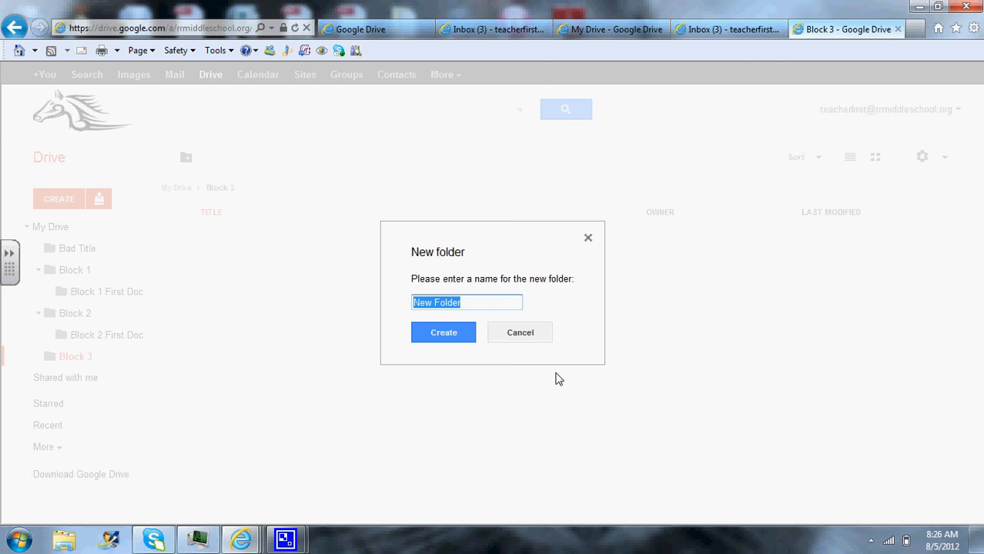
pyautogui.hotkey('ctrl', 'v')
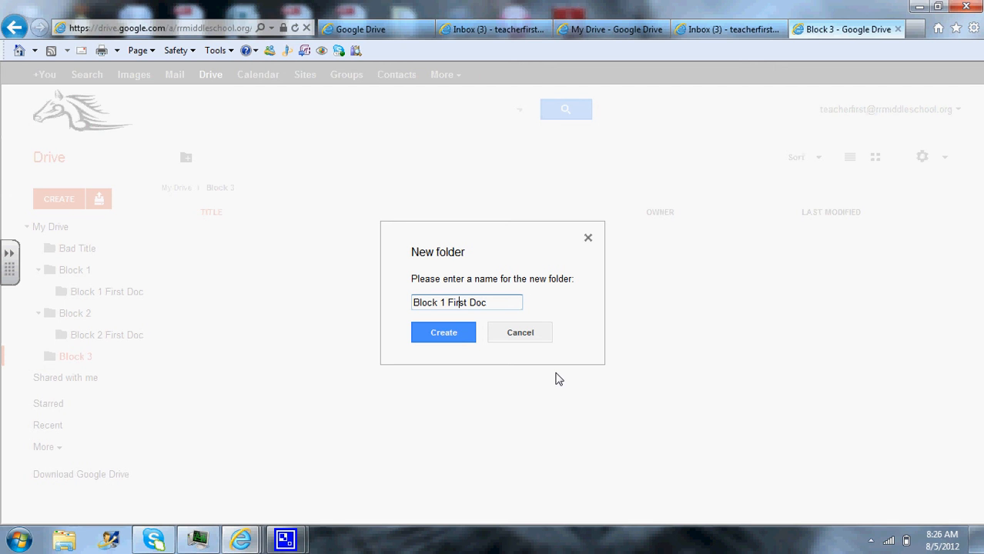
pyautogui.press('BackSpace')
pyautogui.write('3')
pyautogui.click(470, 340)
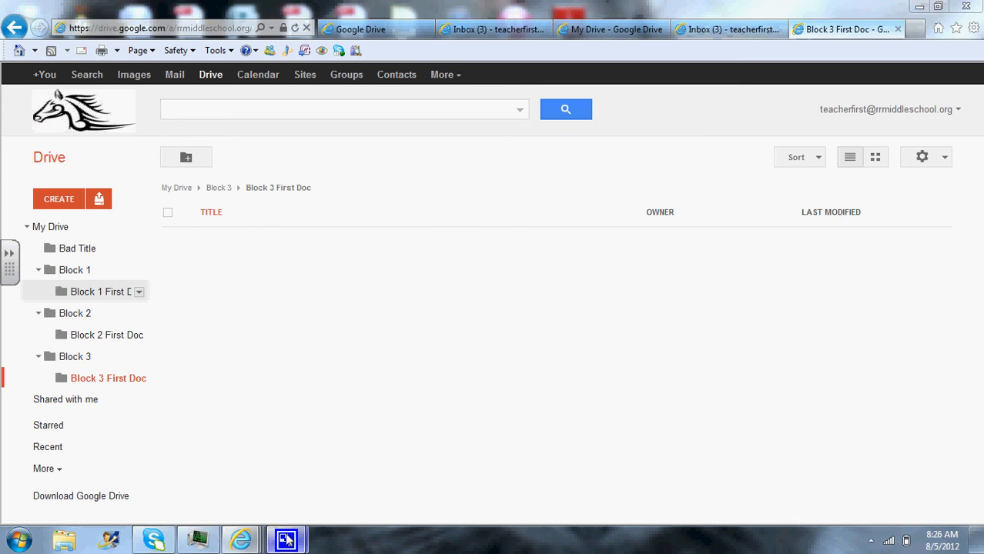
pyautogui.moveTo(285, 537)
pyautogui.click(219, 476)
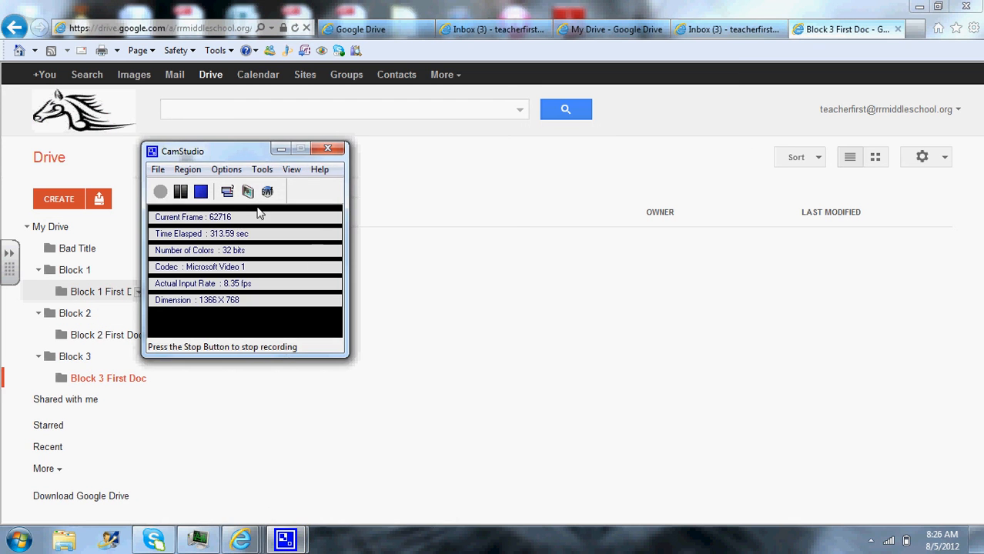